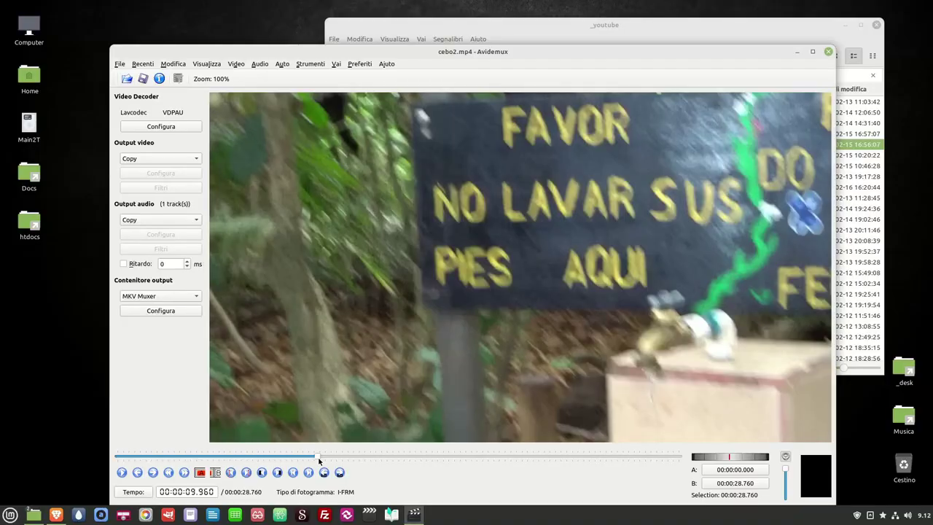
Cut the section from 00:00:09.960 to 00:00:19.960 out of cebo2.mp4 and play the video from the beginning
mouse_move(318, 460)
mouse_down()
mouse_move(299, 457)
mouse_move(314, 457)
mouse_up()
click(200, 472)
drag(317, 459, 574, 460)
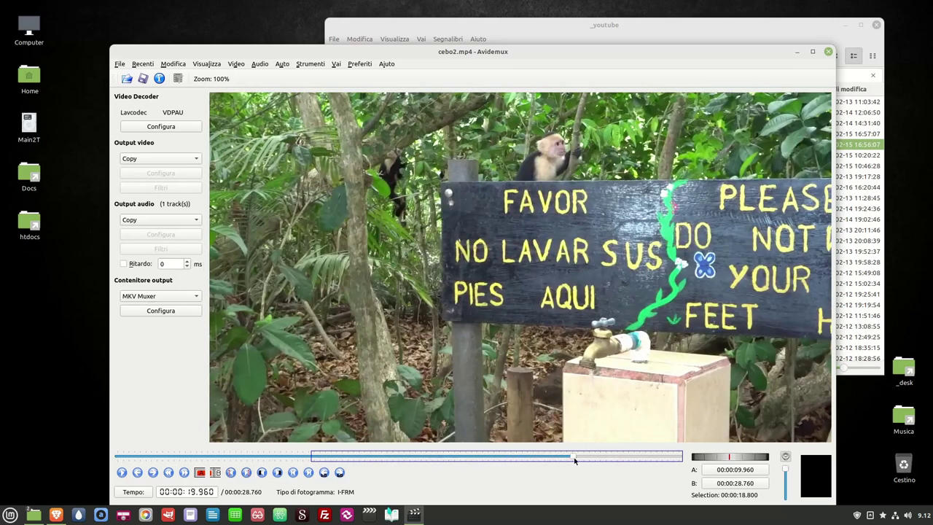
click(215, 472)
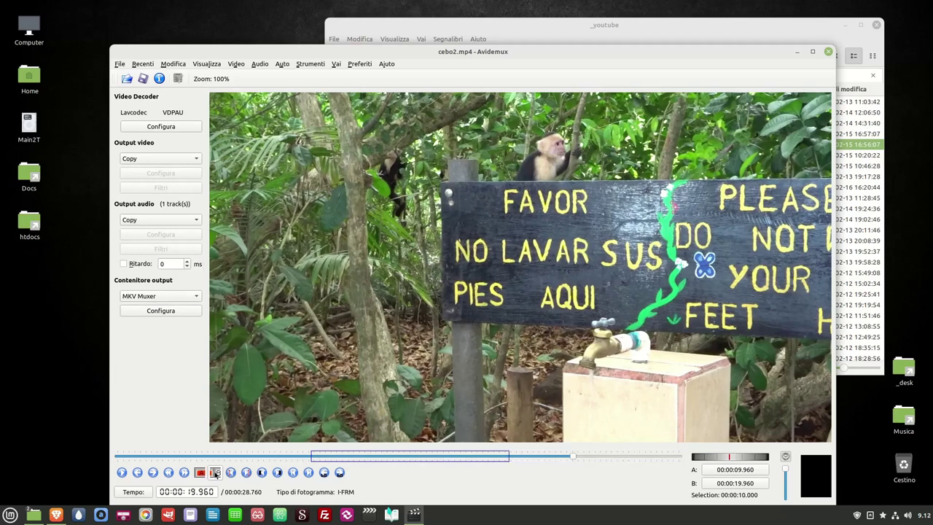
key(Delete)
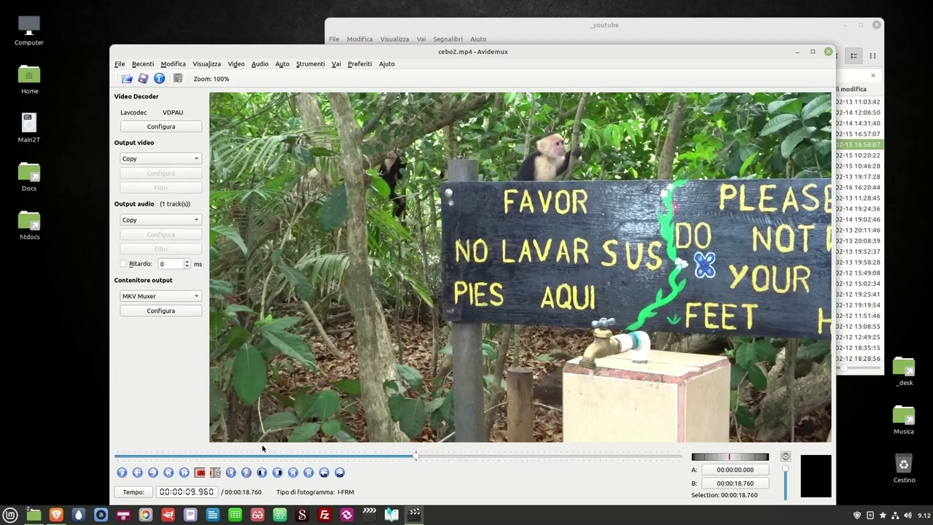
drag(416, 456, 144, 456)
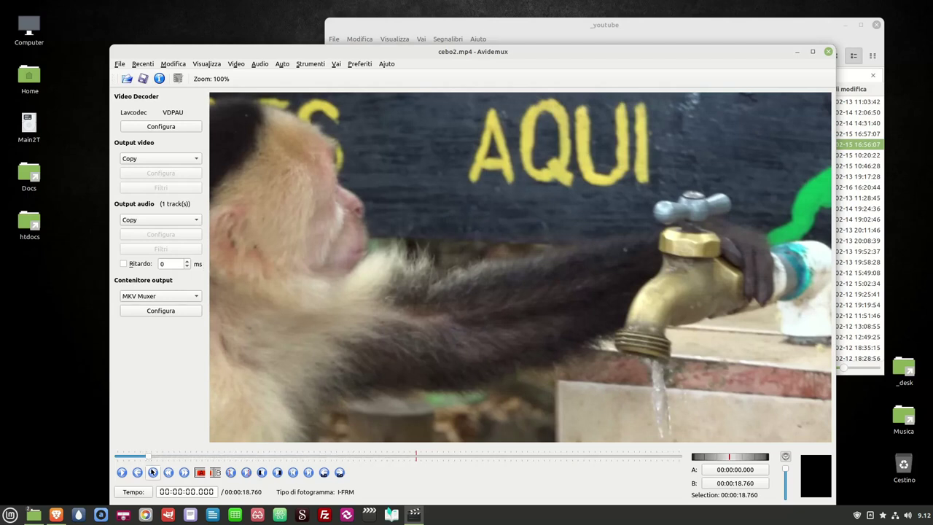
click(122, 472)
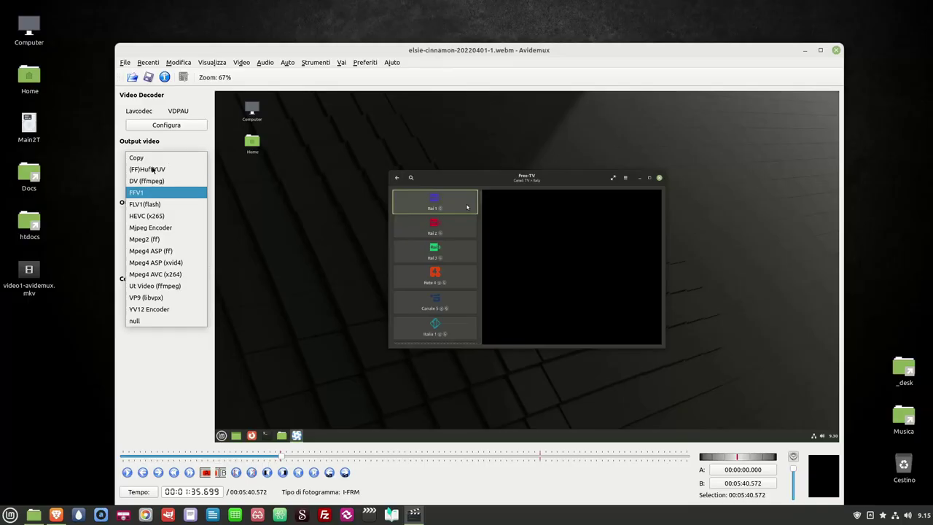
Set the output video codec to HEVC (x265) and open the Transition category of the video filters
click(161, 215)
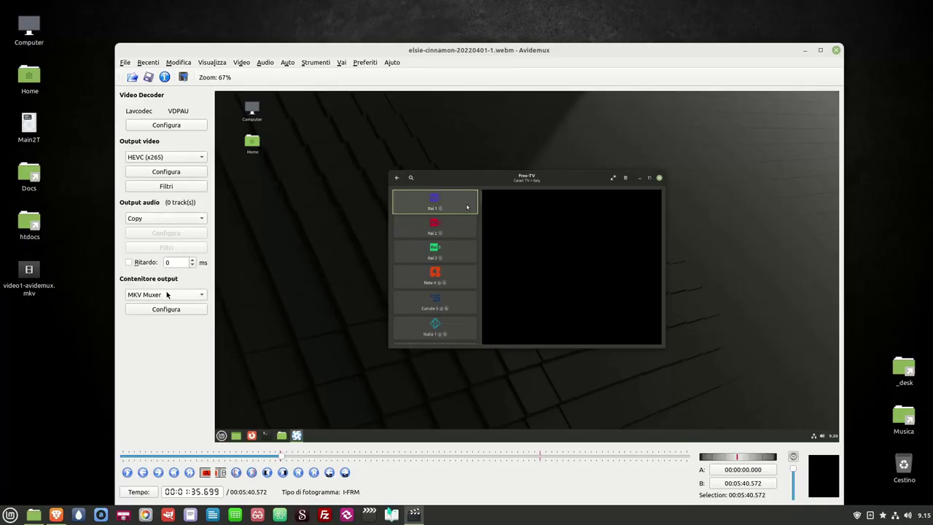
click(183, 188)
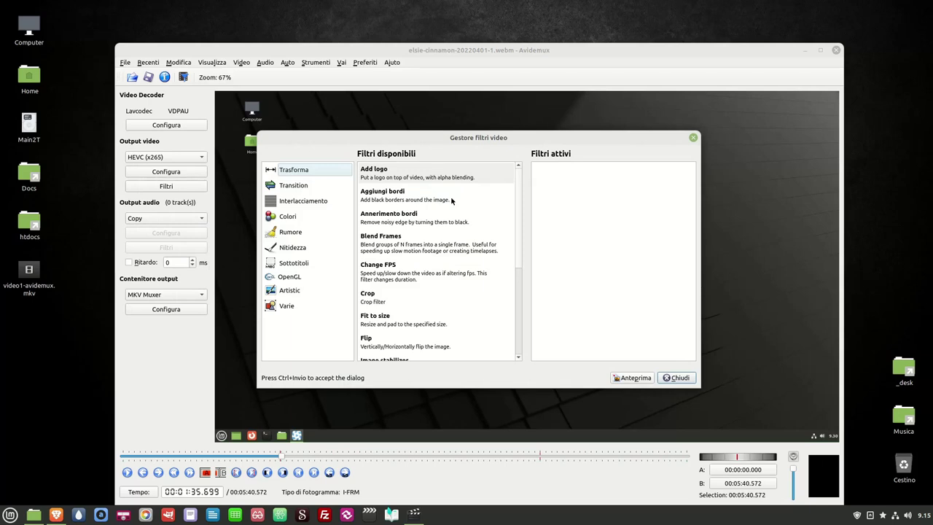
click(295, 187)
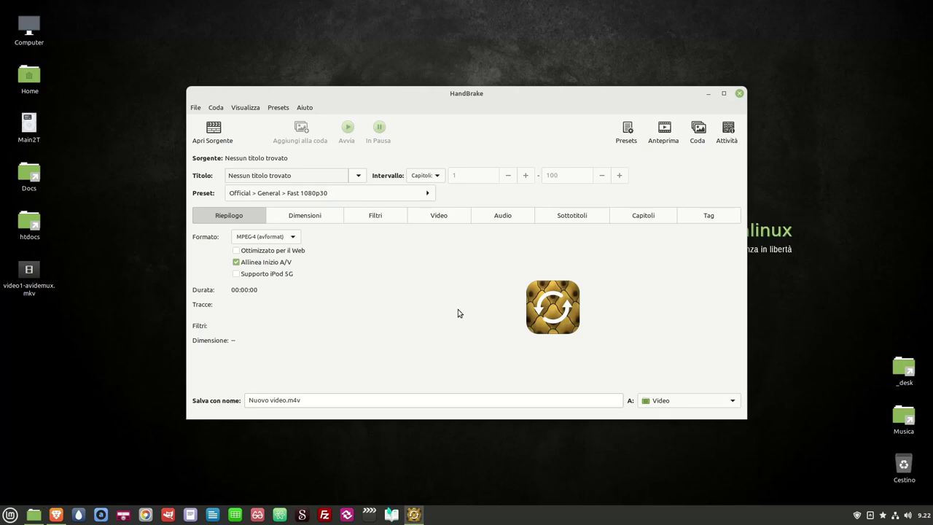
Switch to HandBrake and open 00006.MTS from the MobileDocs/2021 folder as the source
click(217, 130)
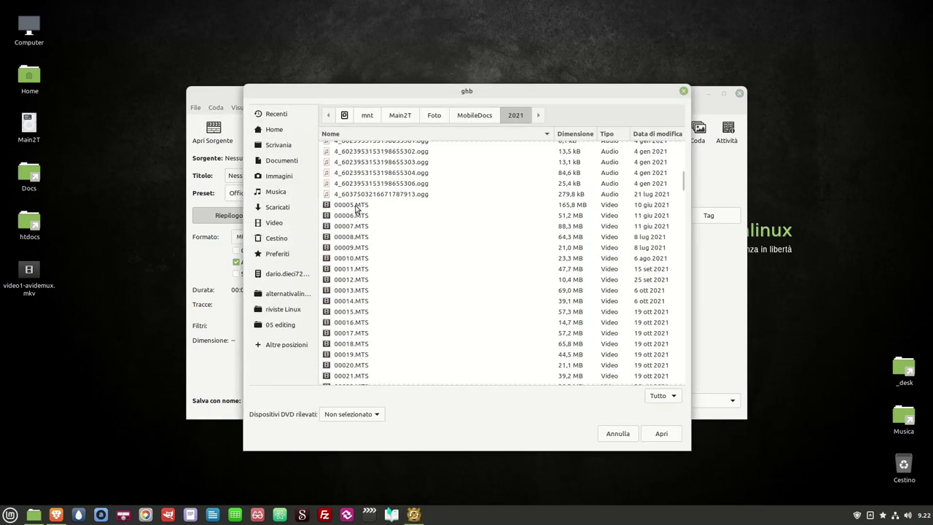
click(355, 216)
double_click(354, 216)
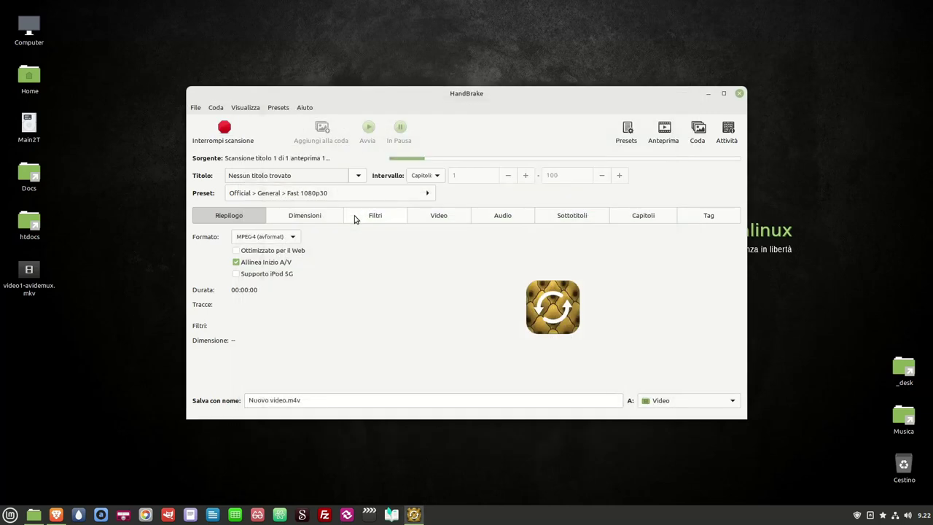
Choose the General preset Very Fast 720p30 for the 00006 video and start encoding it
click(347, 194)
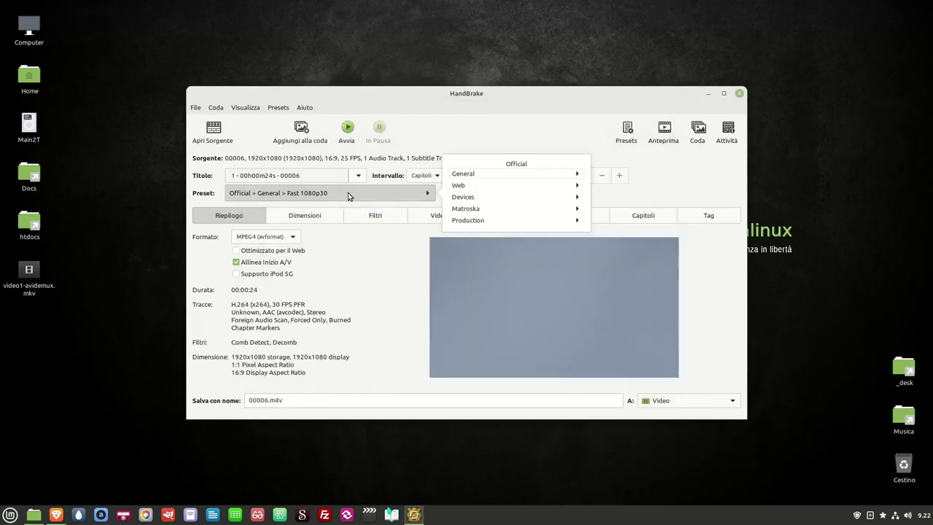
click(488, 175)
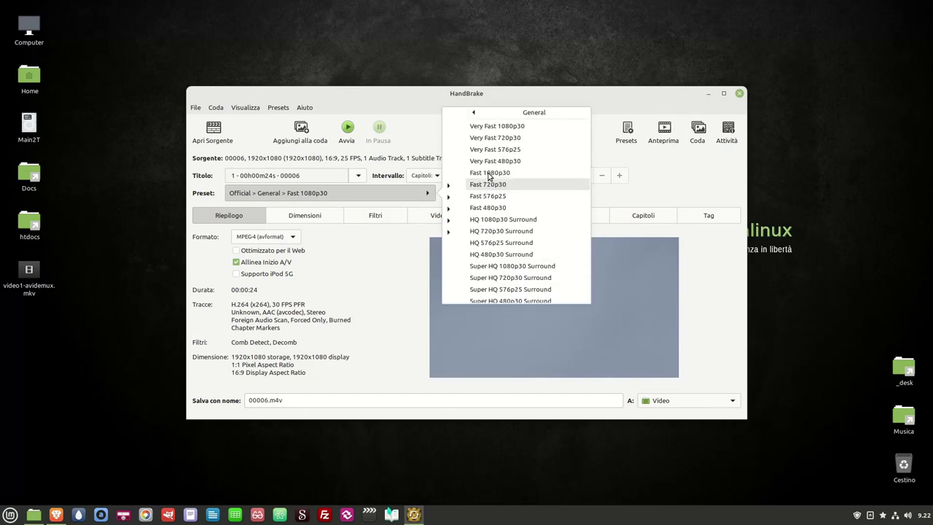
click(490, 147)
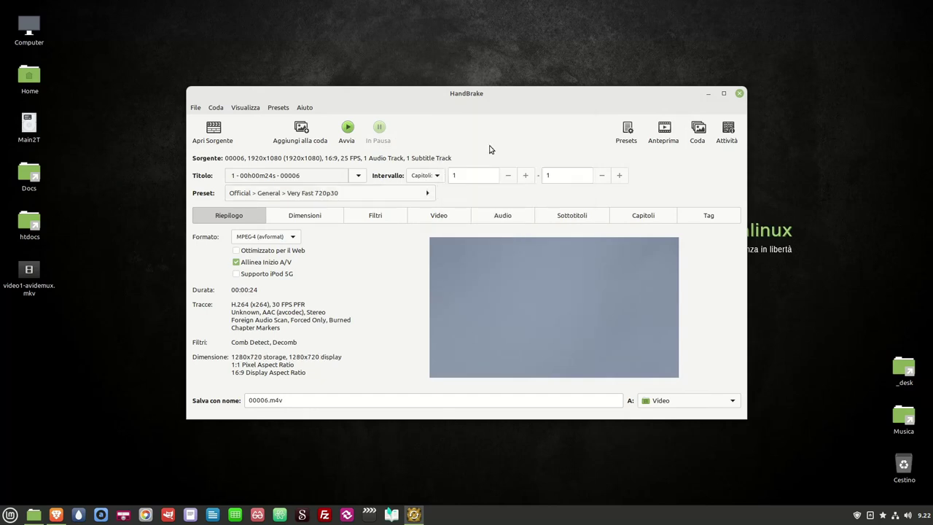
click(353, 129)
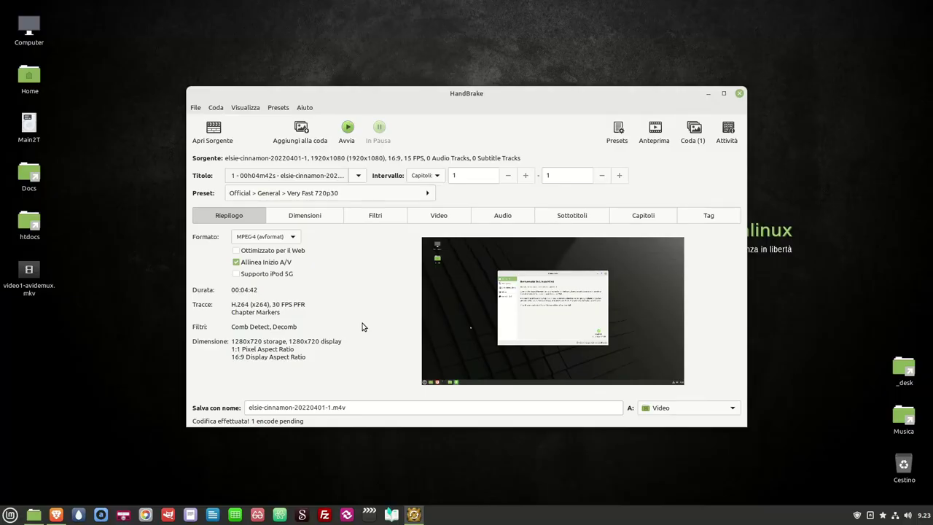
Add elsie-cinnamon-20220401-1 and elsie-cinnamon-20220401-2.webm to the encoding queue and select the pending 00006.m4v job in the queue list
click(301, 130)
click(214, 133)
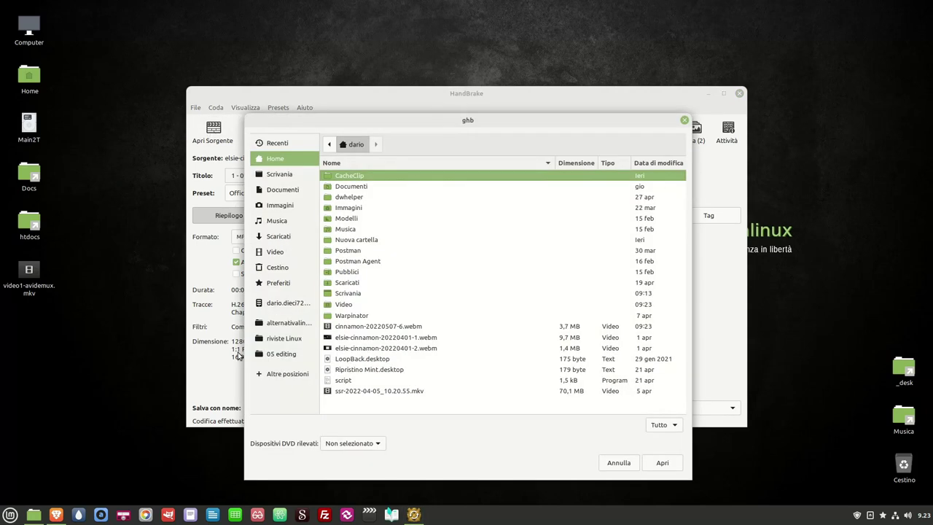
click(406, 349)
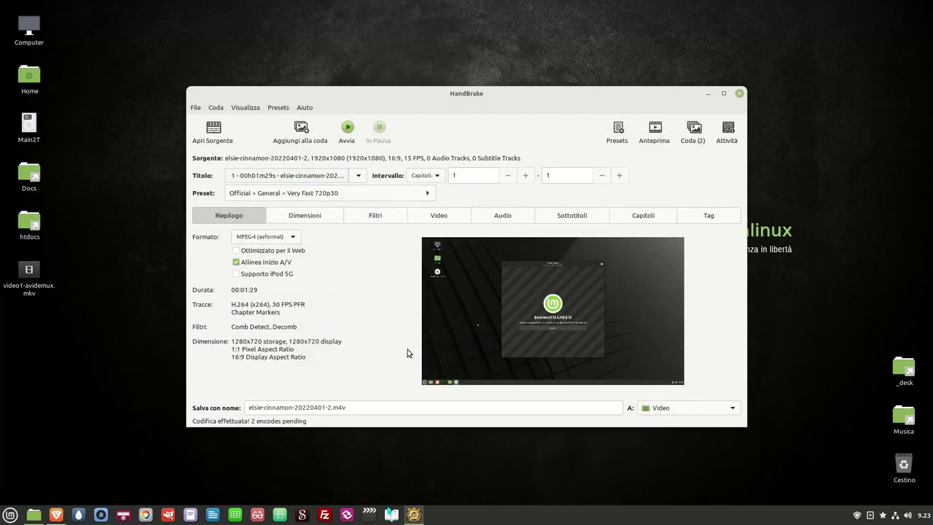
click(299, 139)
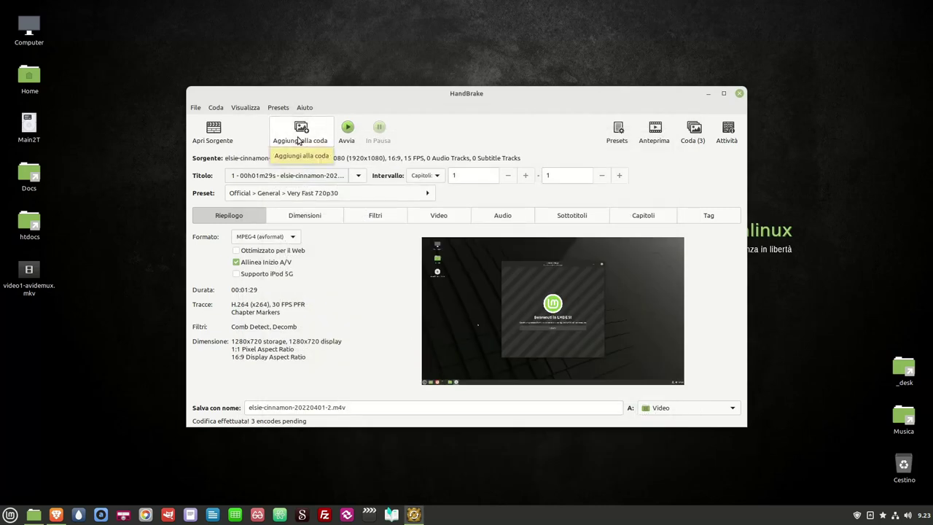
click(693, 134)
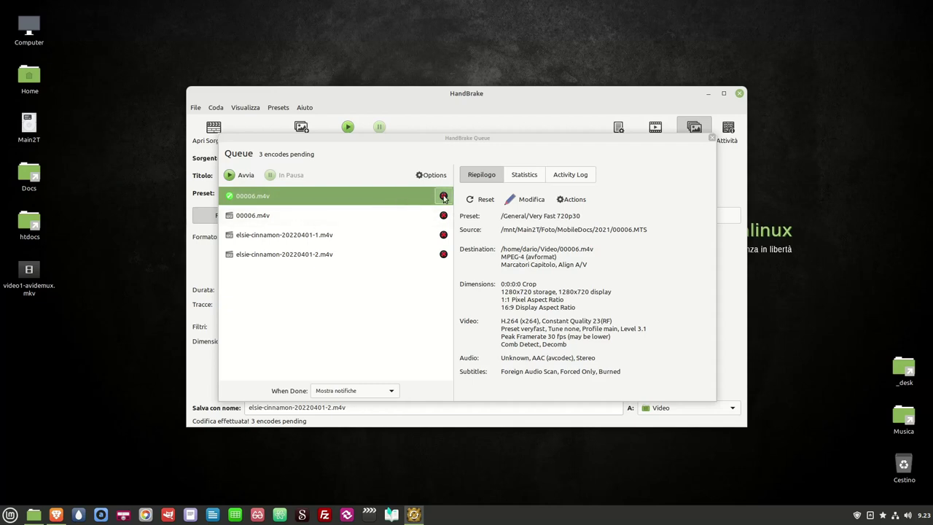
click(377, 214)
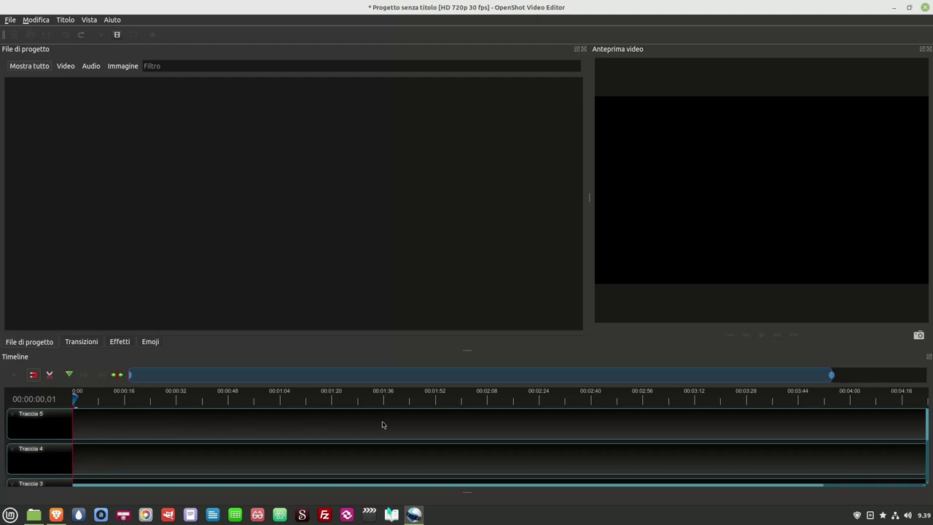
Switch to OpenShot, look through the available effects and transitions, and open the video export settings
click(121, 342)
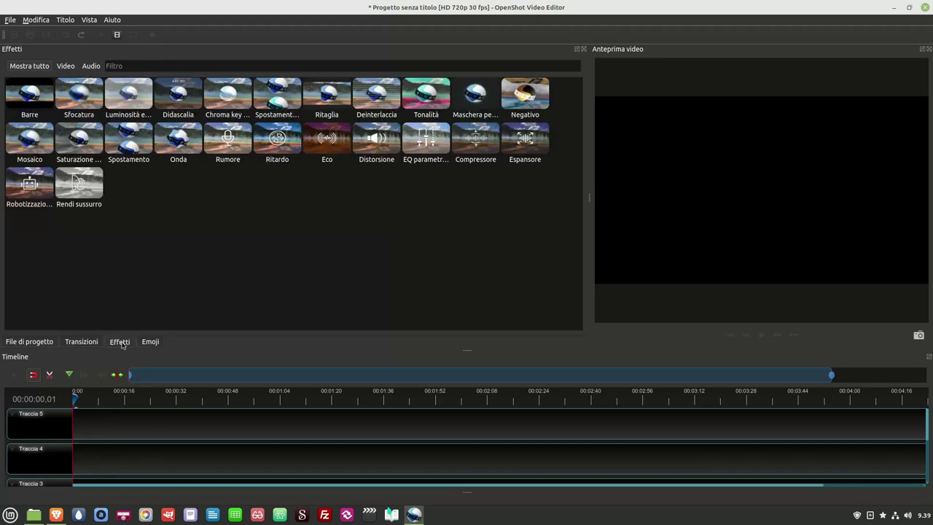
click(85, 342)
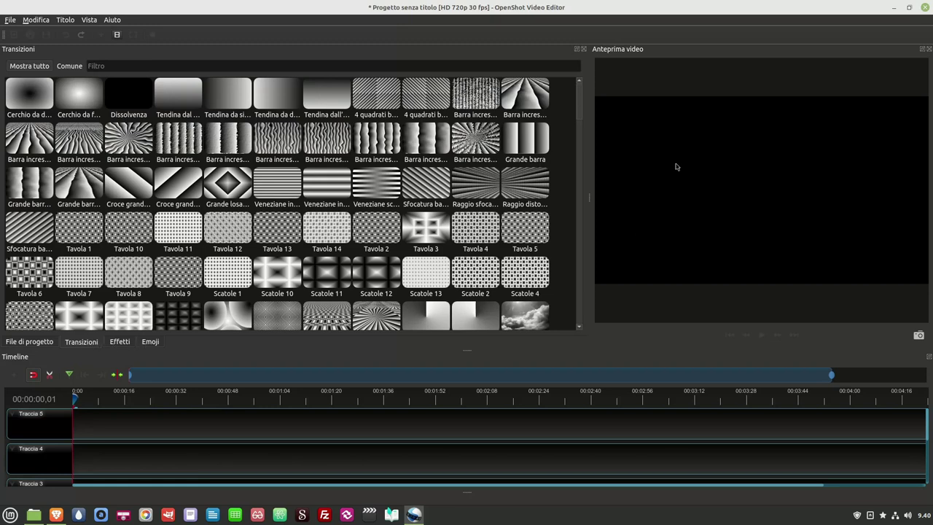
click(10, 20)
mouse_move(83, 132)
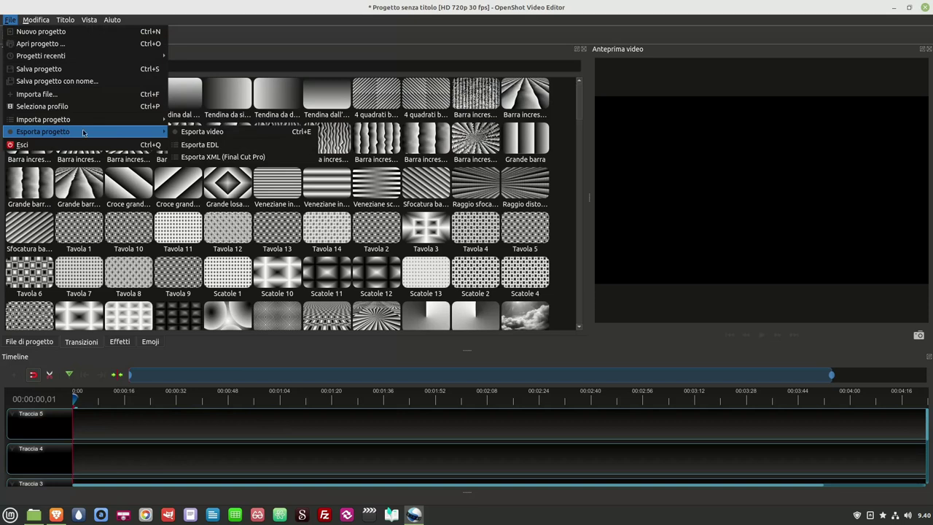
click(240, 133)
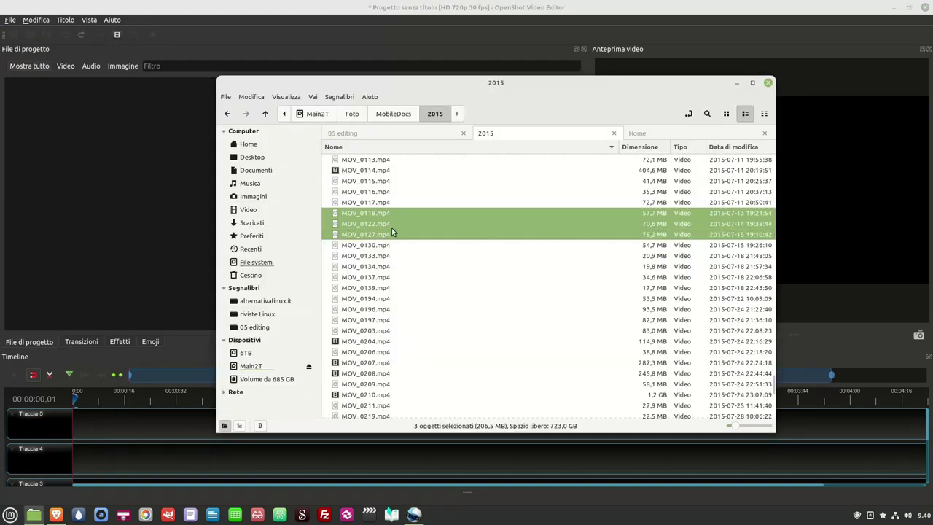
Import MOV_0118.mp4, MOV_0122.mp4 and MOV_0127.mp4 into the project and place MOV_0118.mp4 and MOV_0122.mp4 in sequence on Traccia 5
drag(392, 231, 106, 171)
click(107, 171)
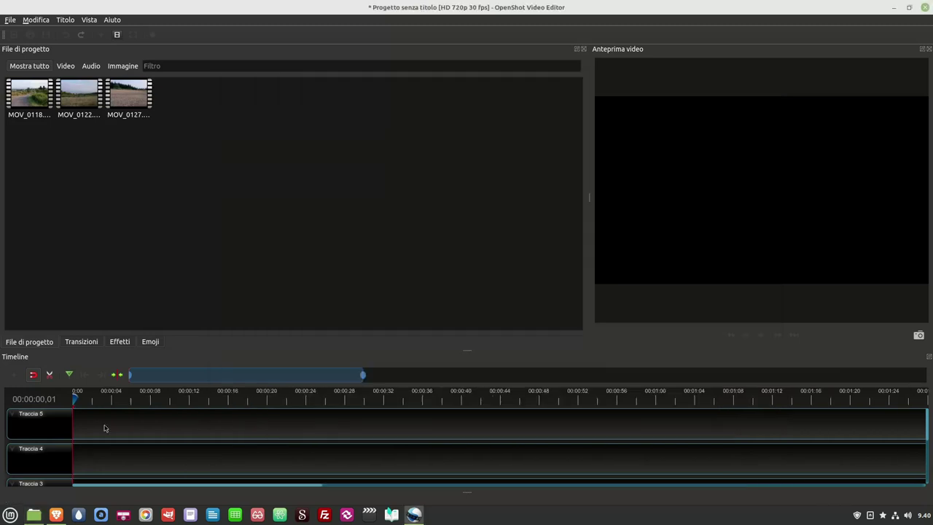
drag(24, 113, 114, 419)
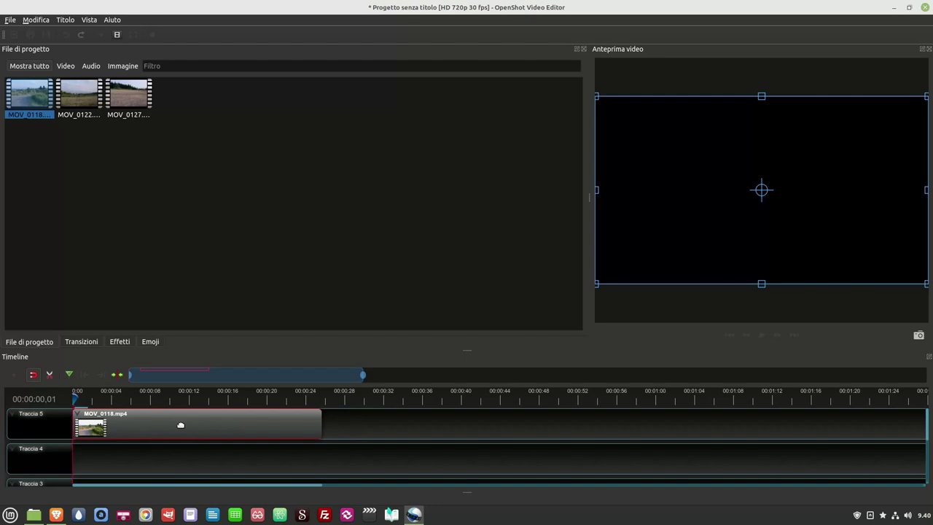
drag(75, 101, 357, 413)
drag(454, 425, 419, 429)
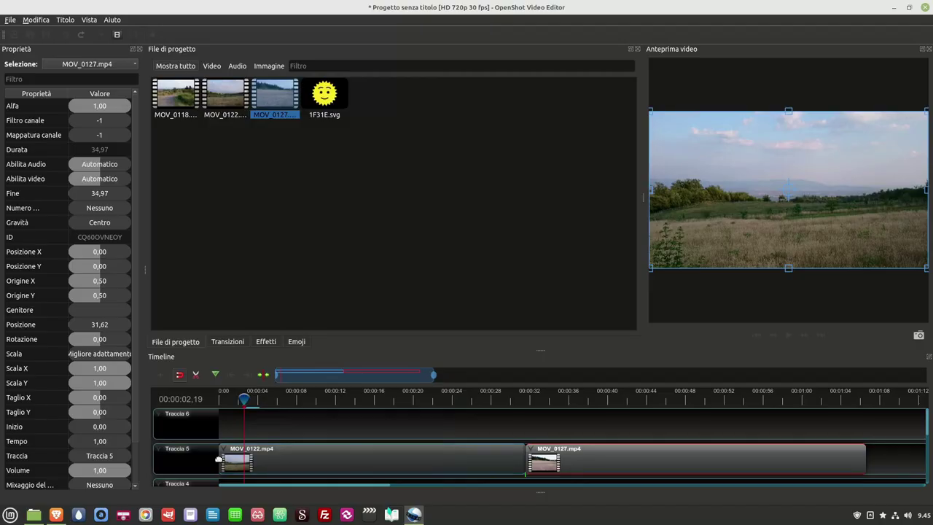
Trim MOV_0122.mp4 on Traccia 5 to start at 2.60 s and end at about 31.10 s
drag(218, 459, 245, 459)
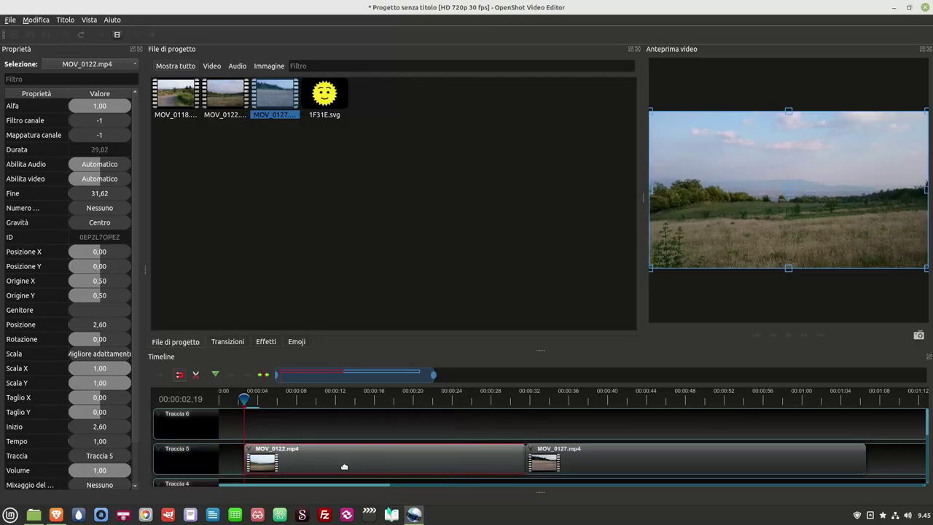
click(523, 459)
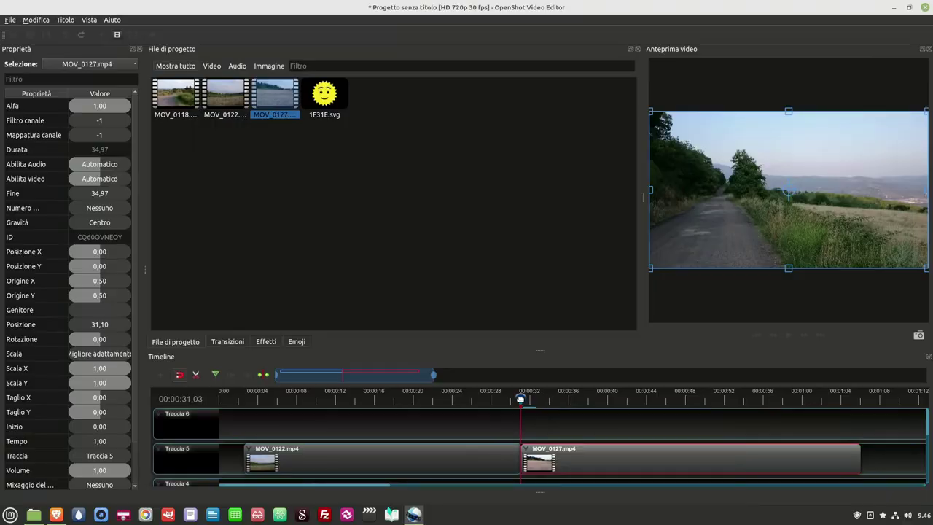
Move MOV_0127.mp4 to position 28.10 so it overlaps the end of MOV_0122.mp4 with a transition, and play the overlap
drag(571, 455, 542, 458)
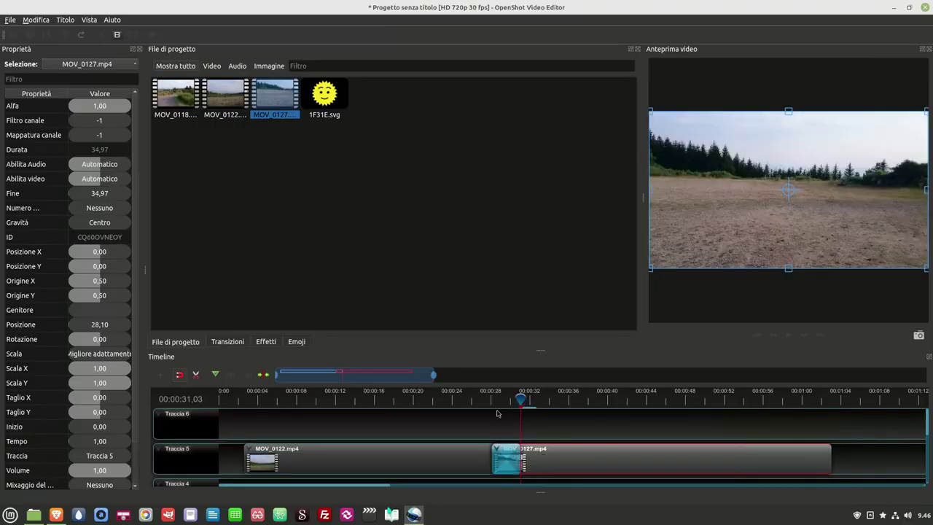
click(487, 400)
key(space)
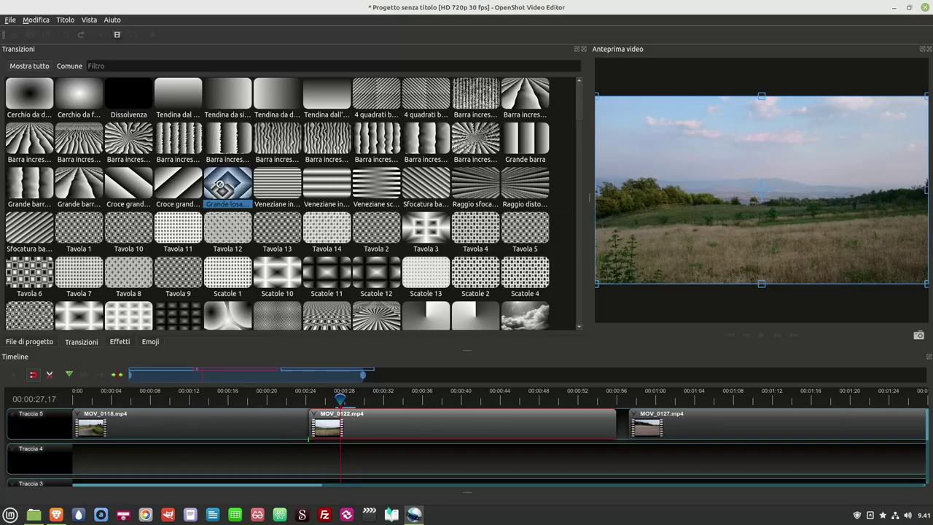
Apply the large diamond transition at the start of MOV_0122.mp4, shorten it to end at the playhead, and move the playhead before it
drag(223, 190, 316, 412)
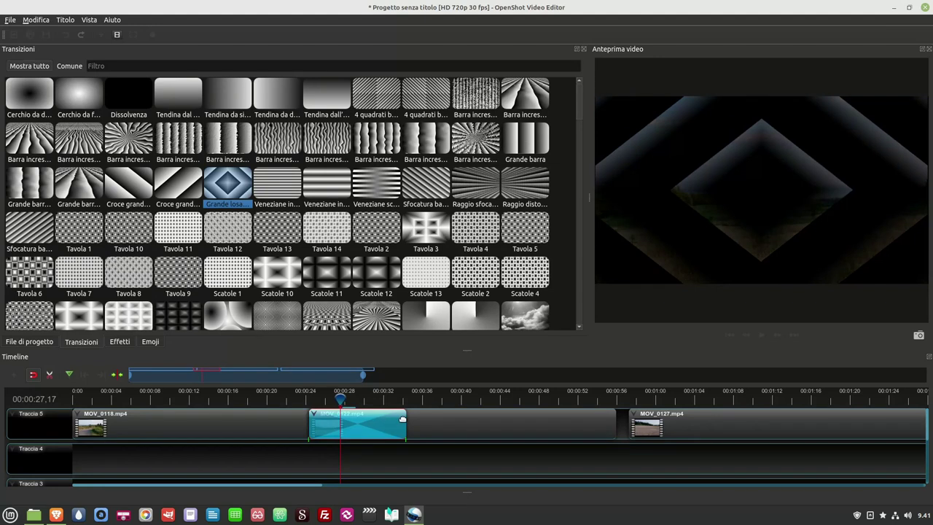
drag(406, 418, 341, 418)
click(299, 399)
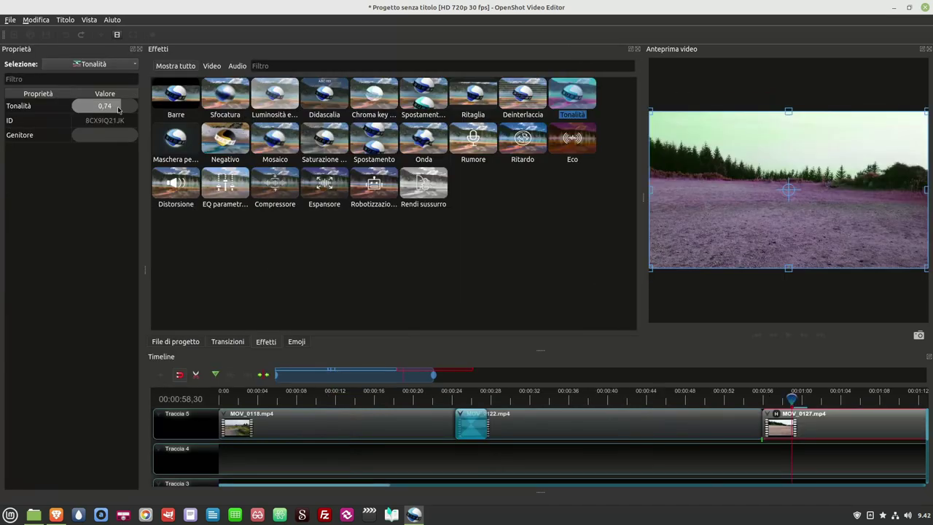
Set the Tonalità effect on MOV_0127.mp4 to 0.45 and add a new track above Traccia 5
mouse_move(119, 109)
mouse_down()
mouse_move(91, 110)
mouse_move(103, 111)
mouse_up()
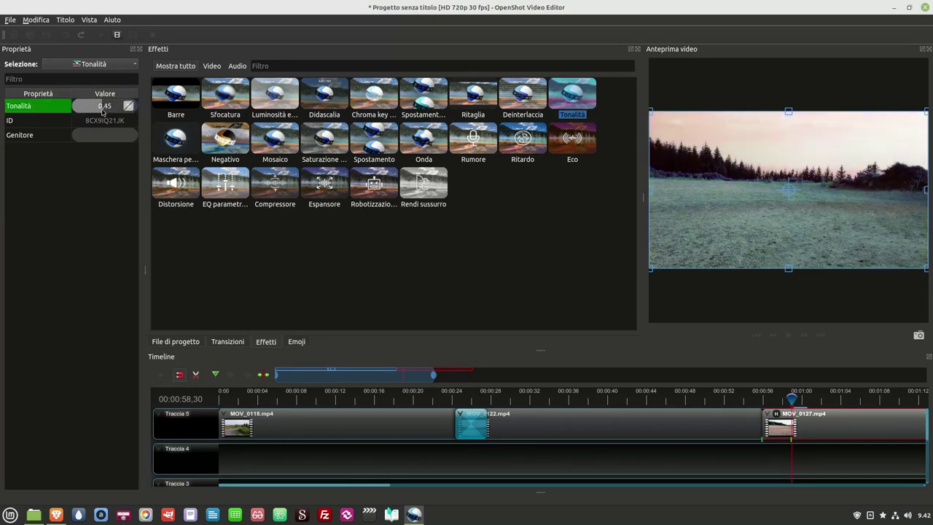
right_click(175, 432)
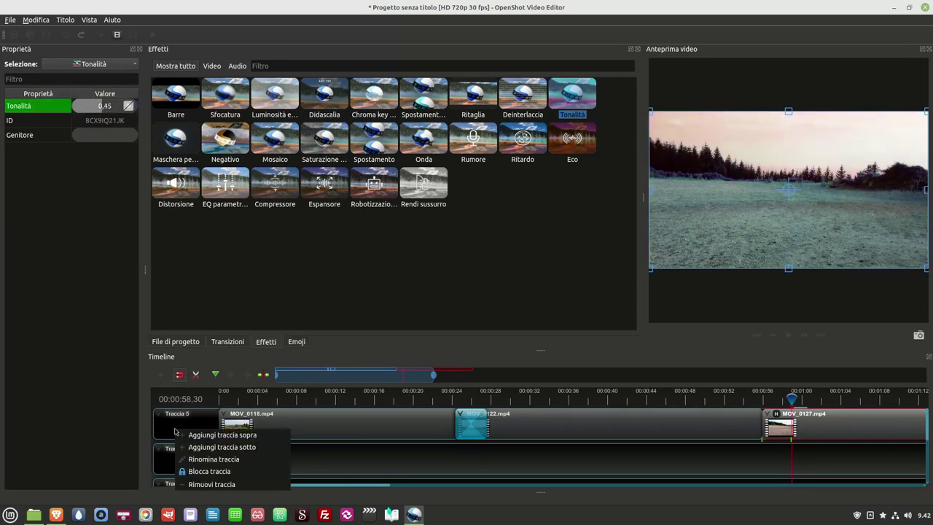
click(215, 434)
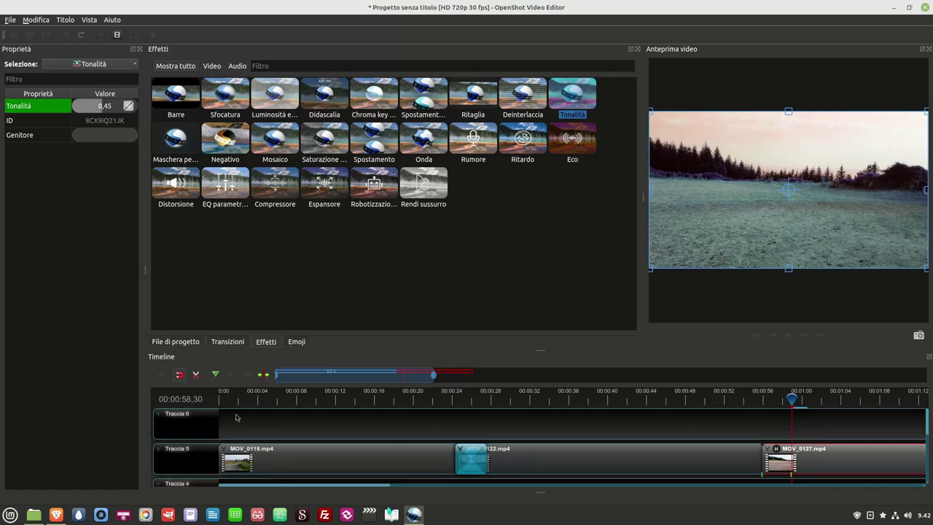
Place the smiling sun emoji on Traccia 6 above the start of MOV_0127.mp4 and scale it to about 0.43 by 0.44
click(295, 341)
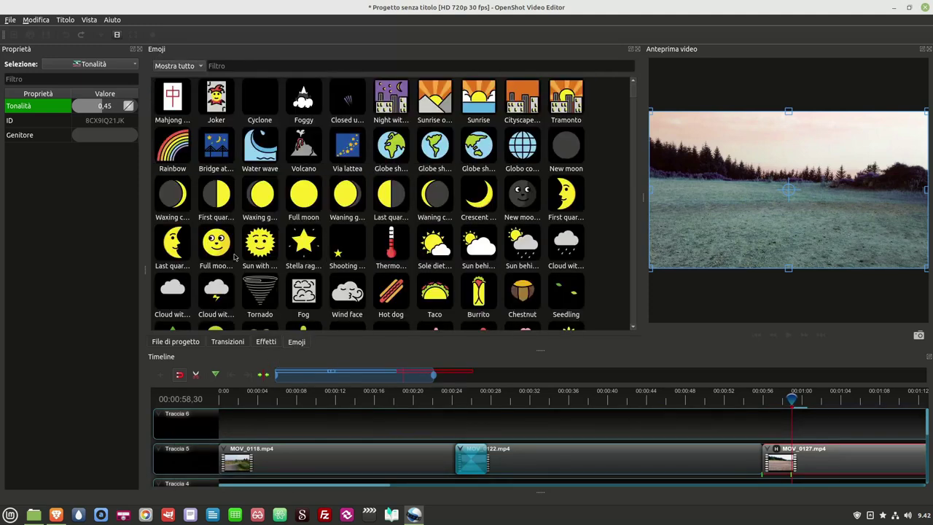
drag(259, 250, 773, 424)
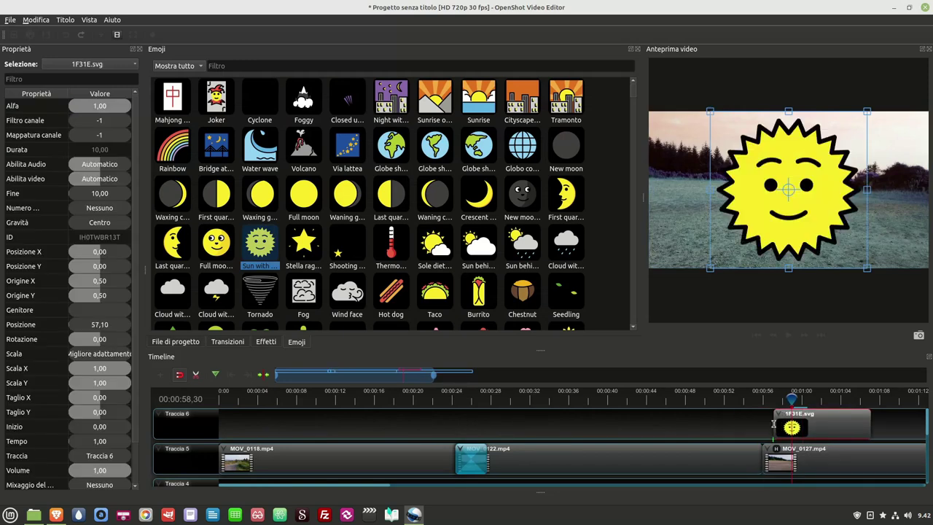
drag(707, 271, 762, 225)
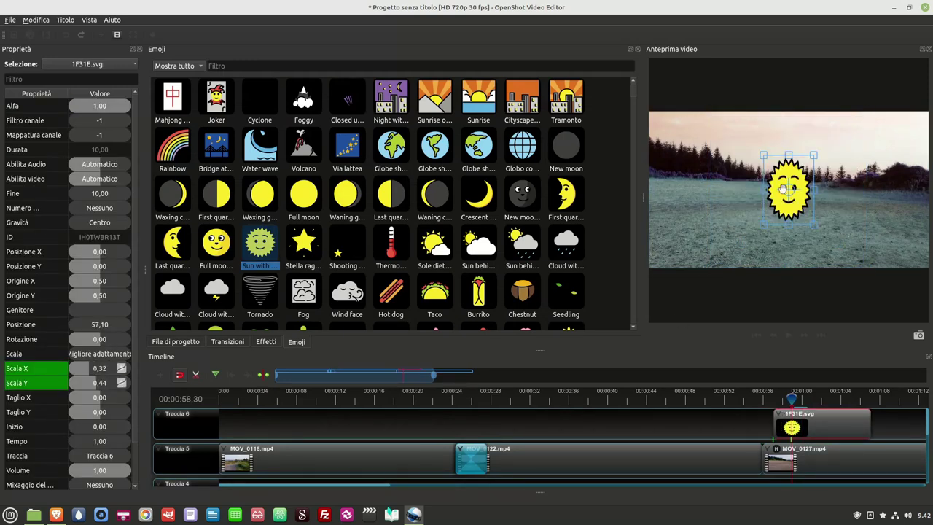
drag(813, 189, 822, 189)
click(788, 188)
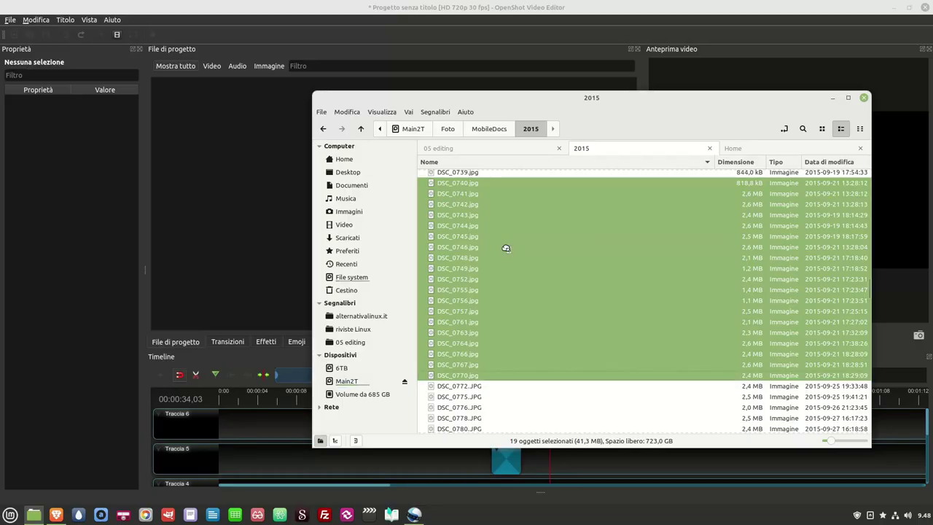
Import the selected photos from the 2015 folder into the project files and open the settings for adding them to the timeline
drag(508, 247, 193, 156)
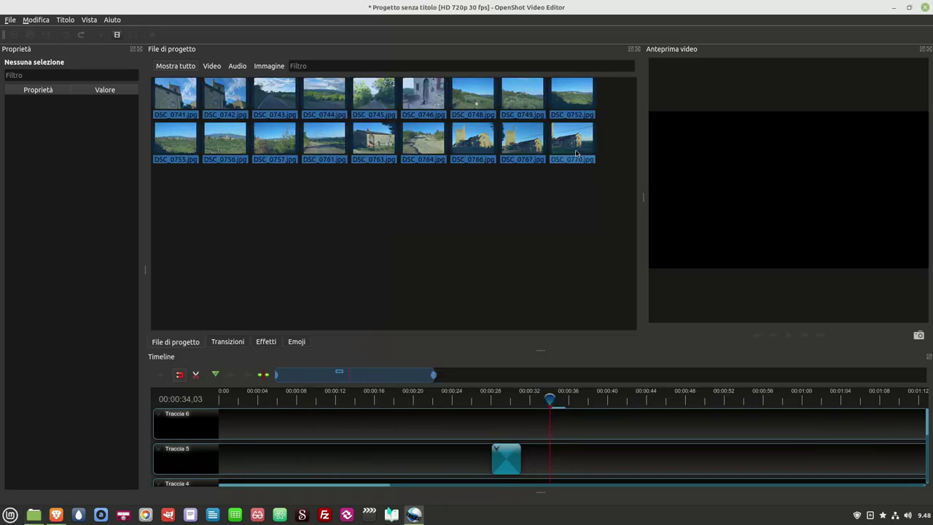
right_click(575, 153)
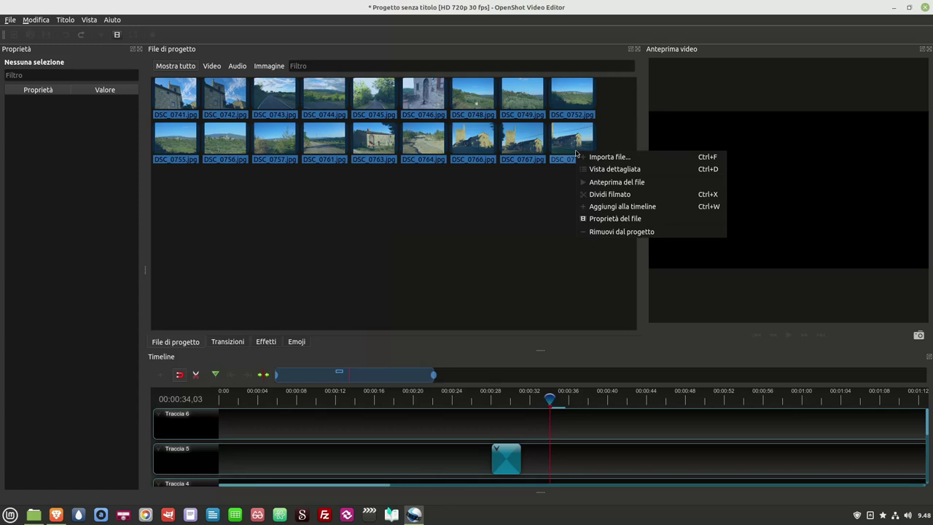
click(664, 208)
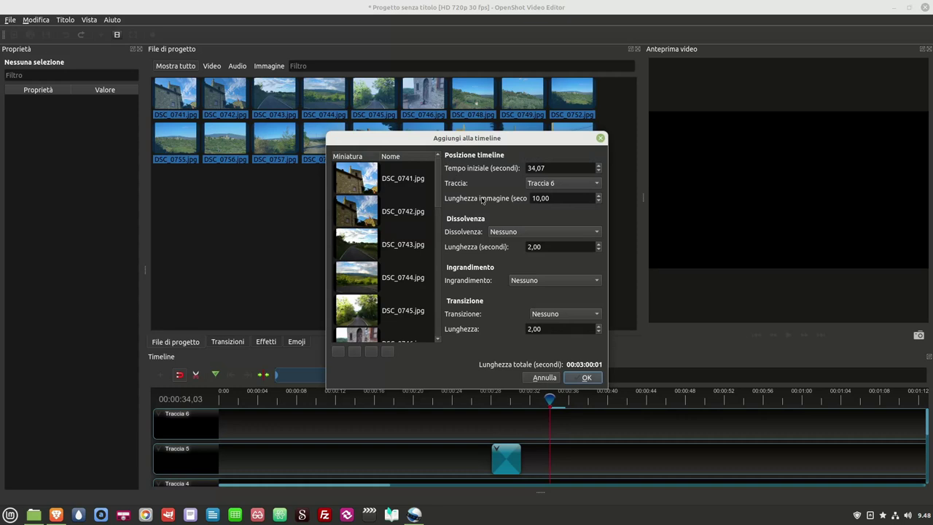
Add the photos to Traccia 6 in shuffled order with Dissolvenza in entrata e in uscita, Casuale zoom and the Cerchio da fuori transition
click(567, 231)
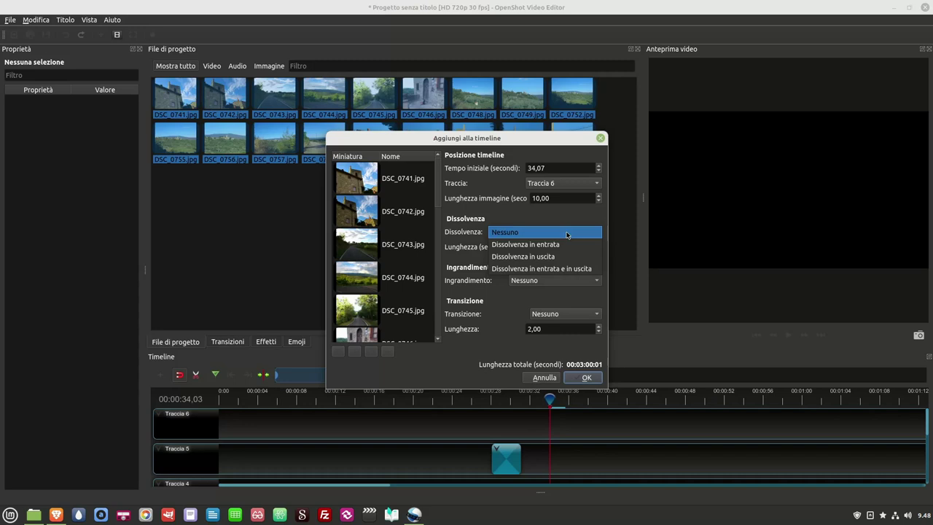
click(542, 268)
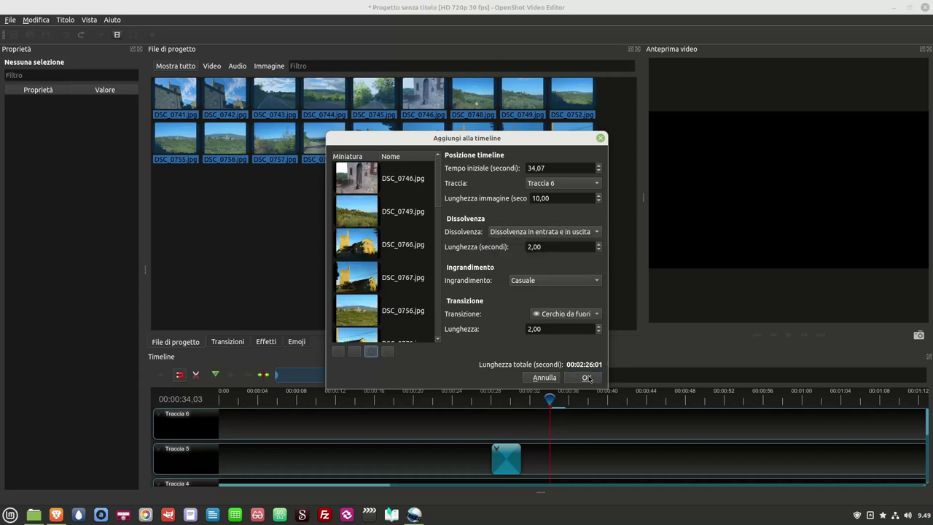
click(586, 377)
Play the photo slideshow on Traccia 6 and look over the clips further along the timeline
click(578, 394)
key(space)
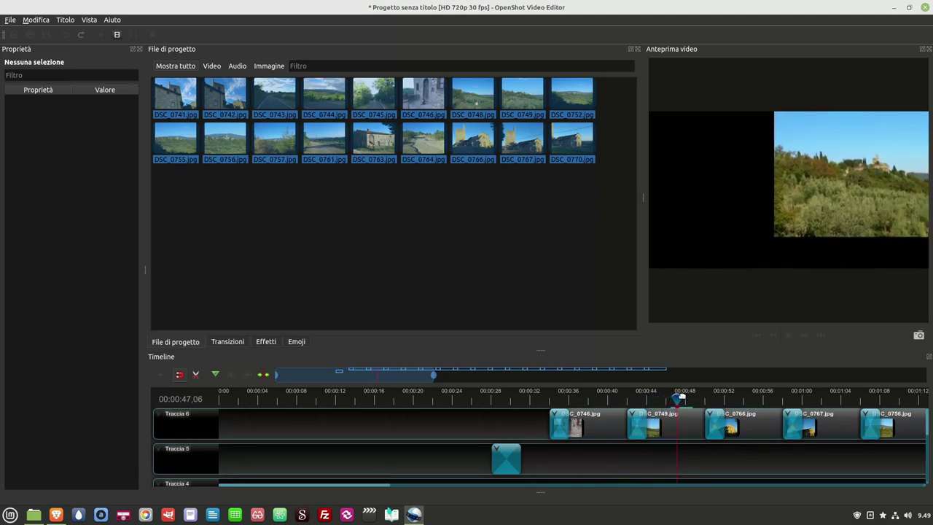
right_click(679, 397)
key(Escape)
drag(395, 377, 436, 376)
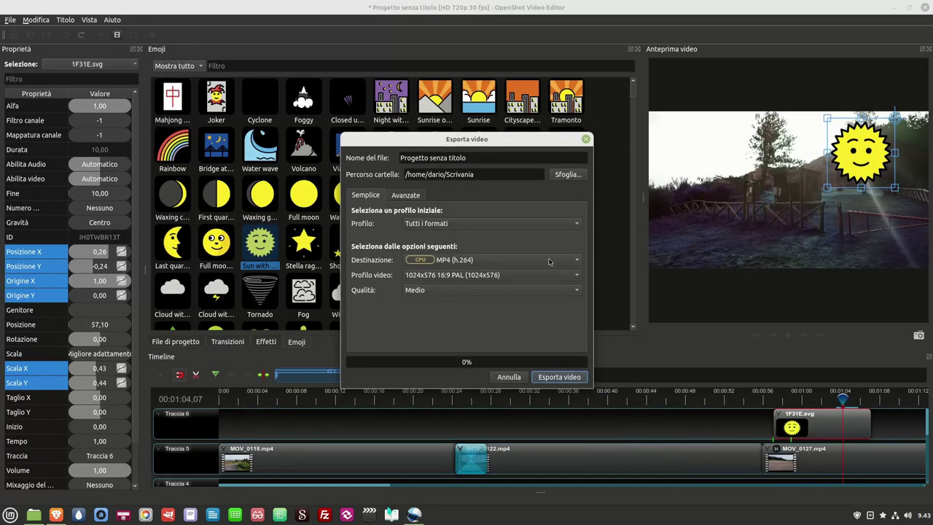
Set the video export target to the hardware-accelerated MP4 (h.264 nv) format
click(549, 260)
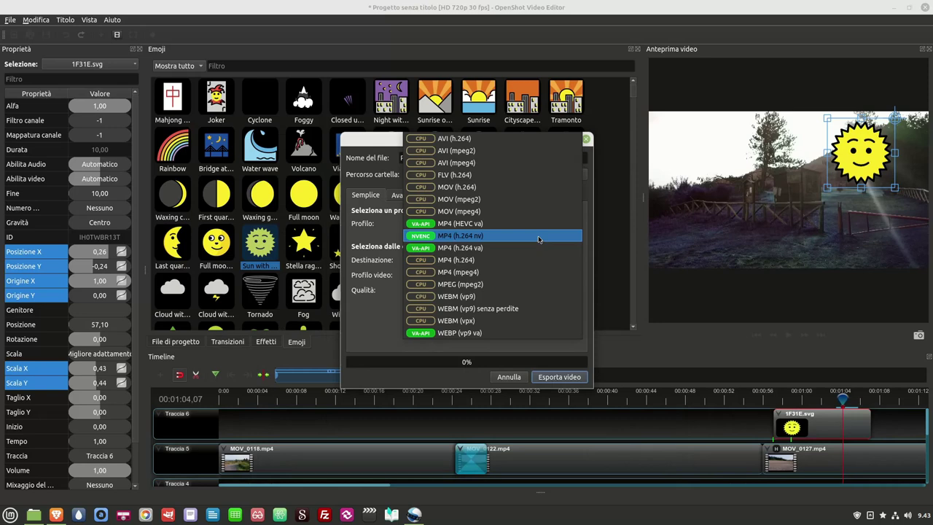
click(538, 235)
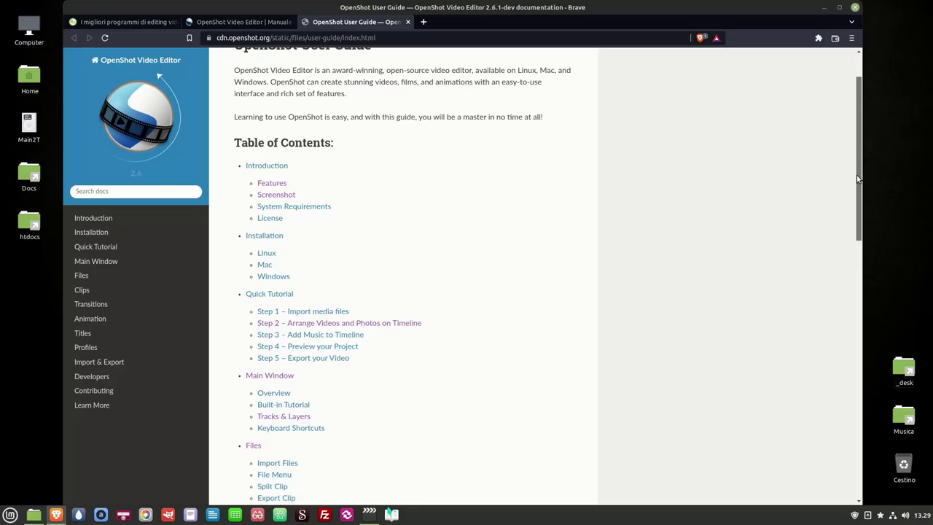
Open Step 2 – Arrange Videos and Photos on Timeline in the OpenShot User Guide in Brave and read on to Step 3
scroll(860, 204, down, 1)
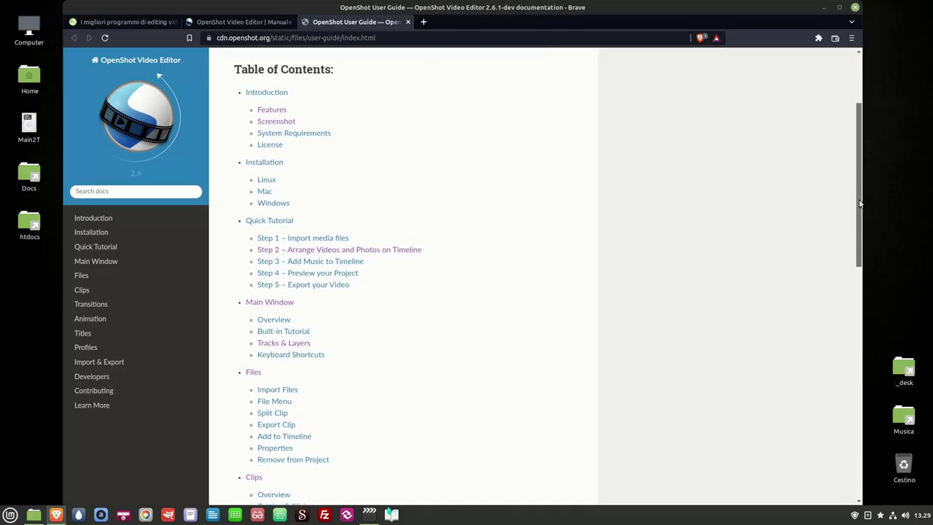
scroll(860, 204, down, 1)
click(313, 196)
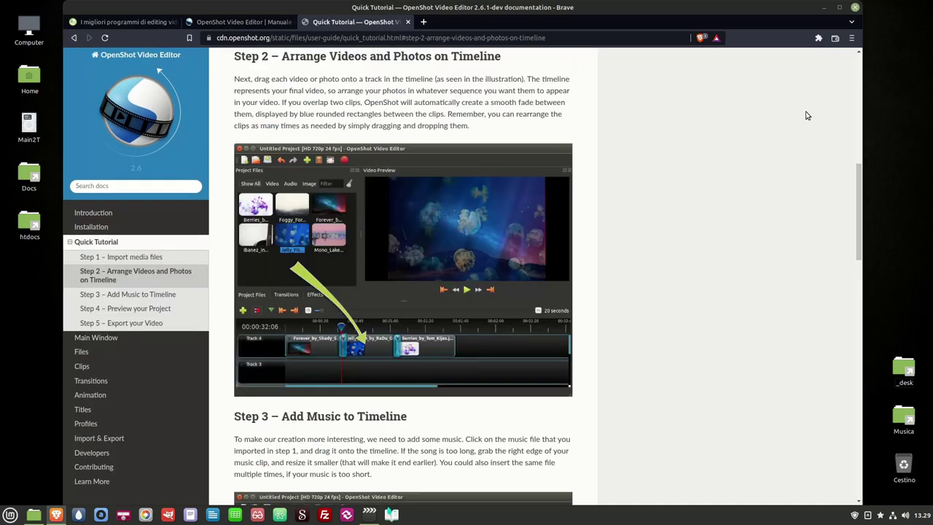
drag(860, 177, 863, 244)
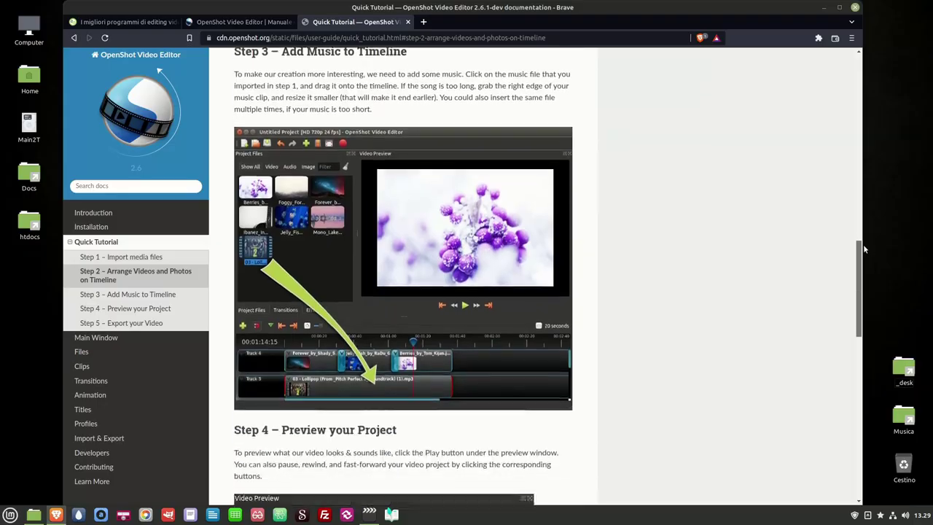